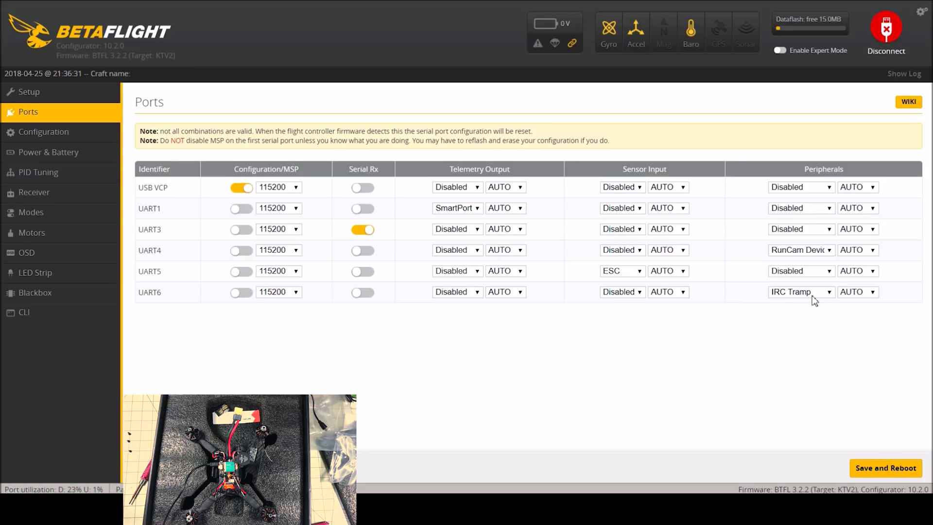
- In the Configuration settings, enable MOTOR_STOP and disable the barometer
{"action": "left_click", "coordinate": [64, 133]}
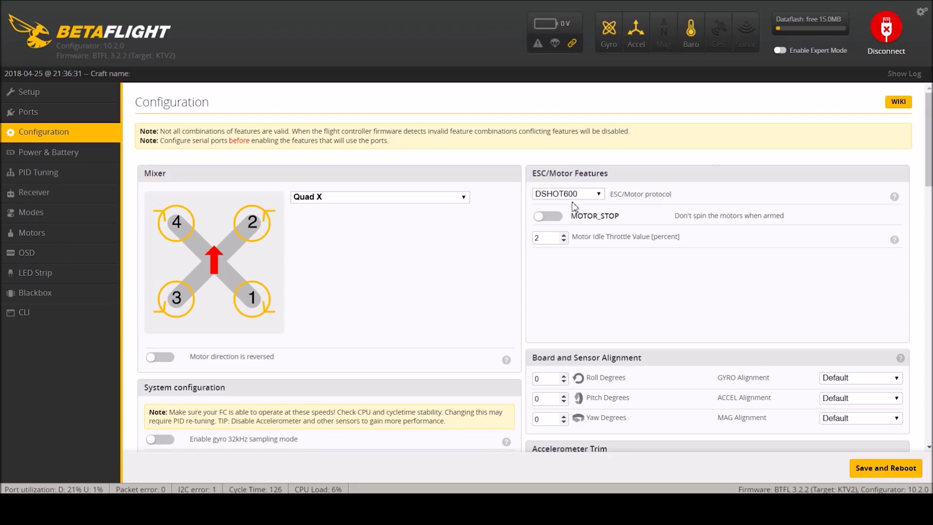
{"action": "left_click", "coordinate": [552, 223]}
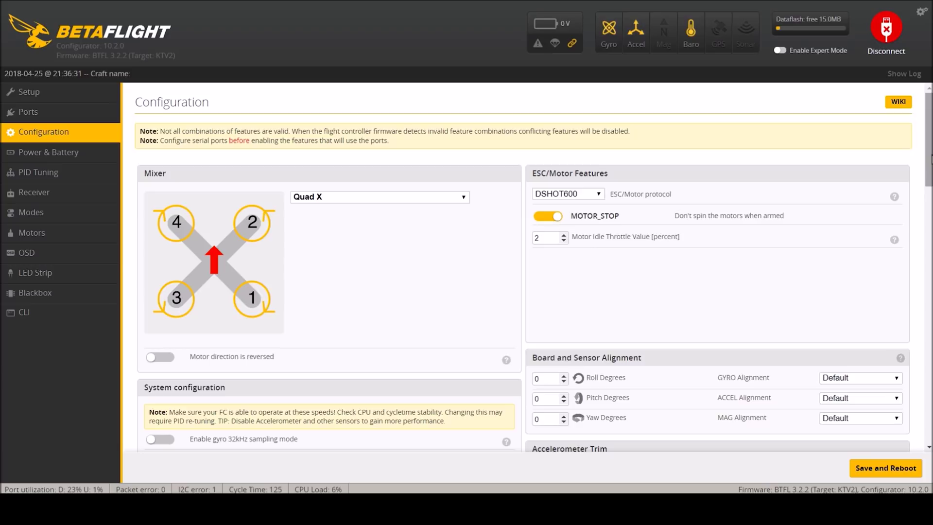
{"action": "left_click_drag", "start_coordinate": [931, 158], "coordinate": [930, 236]}
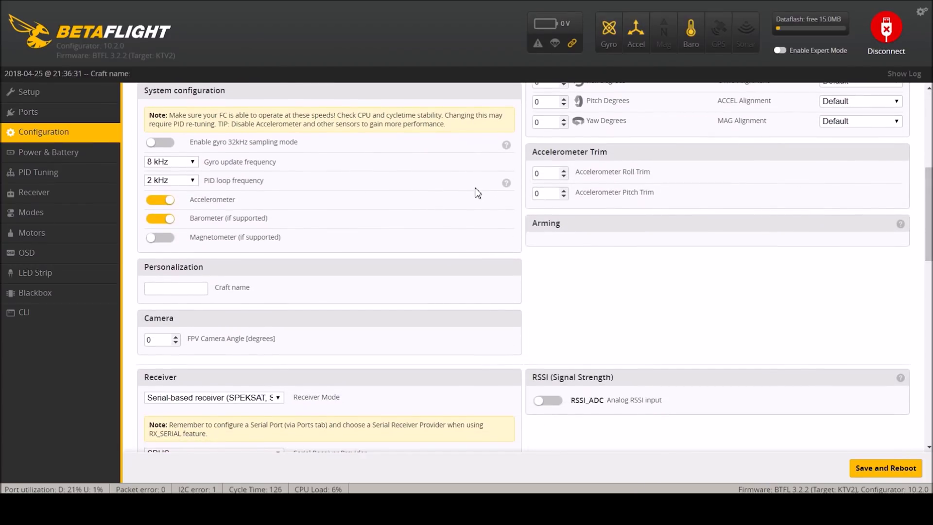
{"action": "left_click", "coordinate": [166, 223]}
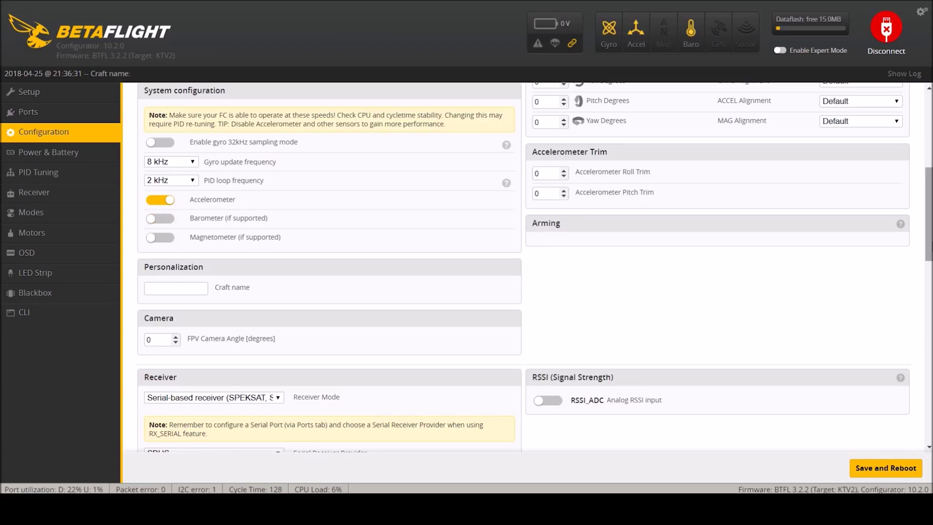
- Enter Fuuton 2 as the craft name
{"action": "left_click_drag", "start_coordinate": [928, 214], "coordinate": [928, 225]}
{"action": "scroll", "coordinate": [183, 188], "scroll_direction": "down", "scroll_amount": 1}
{"action": "left_click", "coordinate": [183, 188]}
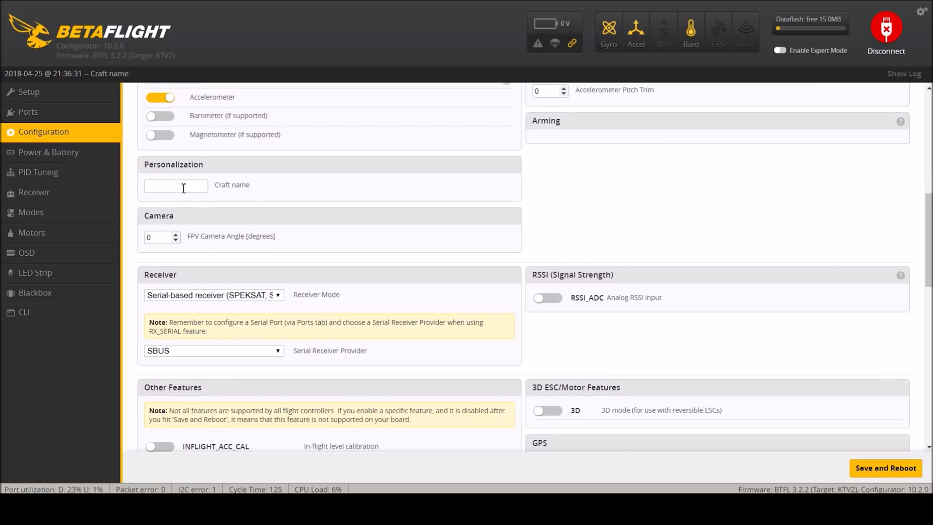
{"action": "type", "text": "Fuuton 2"}
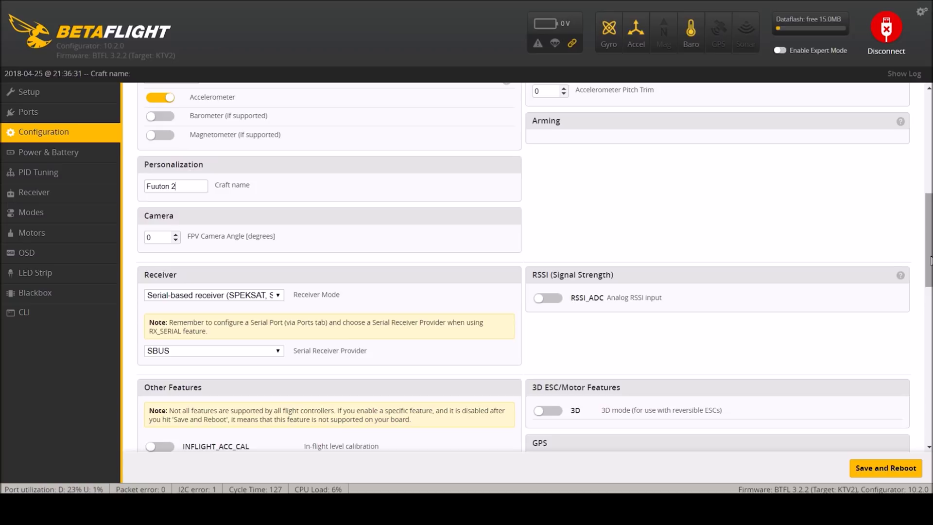
- Disable permanent AIRMODE, enable ANTI_GRAVITY and DYNAMIC_FILTER, and save the configuration with a reboot
{"action": "left_click_drag", "start_coordinate": [930, 260], "coordinate": [930, 305]}
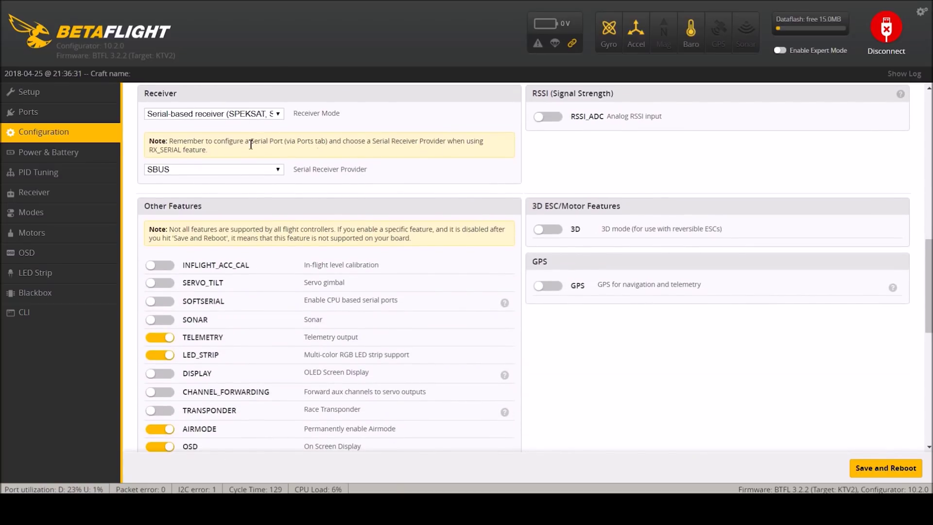
{"action": "scroll", "coordinate": [295, 155], "scroll_direction": "down", "scroll_amount": 4}
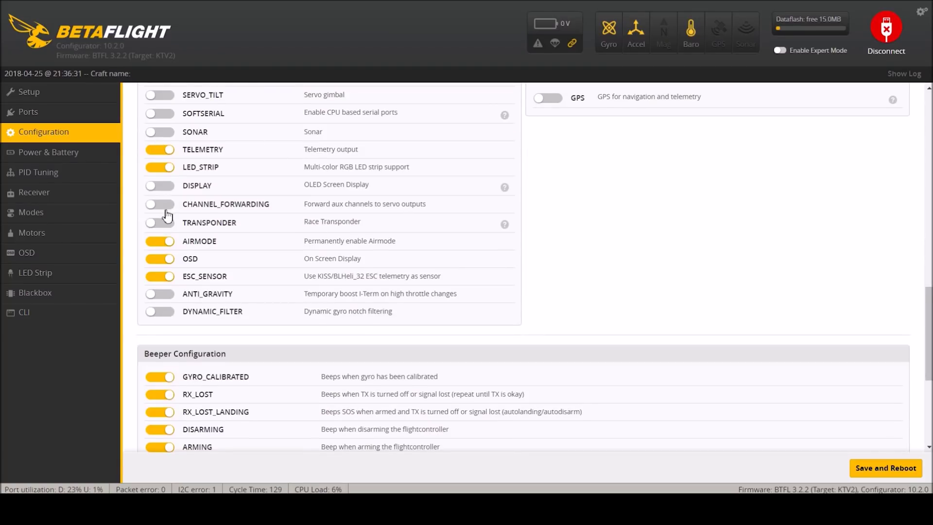
{"action": "left_click", "coordinate": [166, 245]}
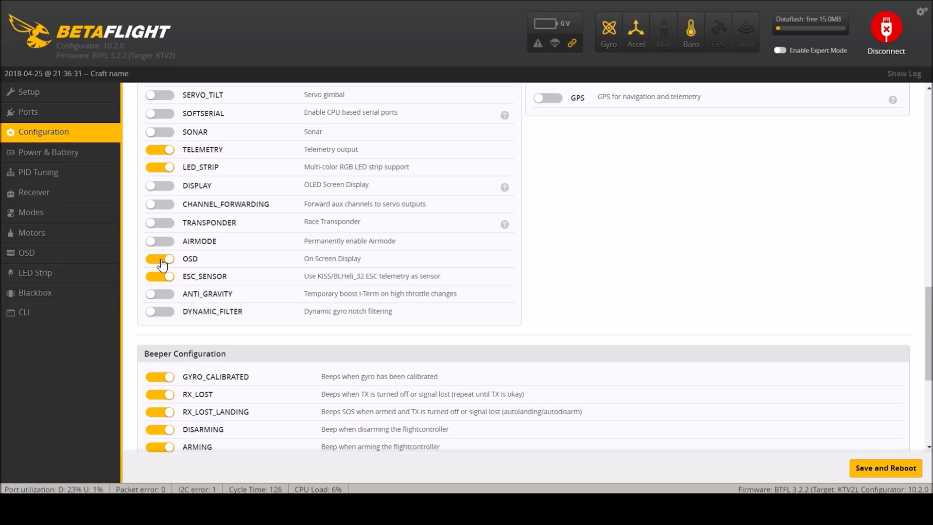
{"action": "left_click", "coordinate": [167, 296]}
{"action": "left_click", "coordinate": [165, 313]}
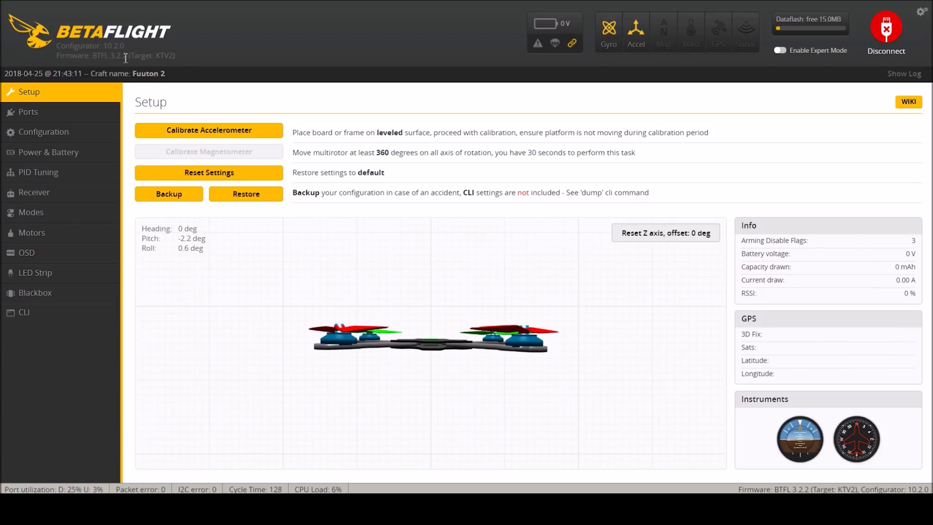
- Set the battery's minimum cell voltage to 3.1 and warning cell voltage to 3.3, and save
{"action": "left_click", "coordinate": [67, 155]}
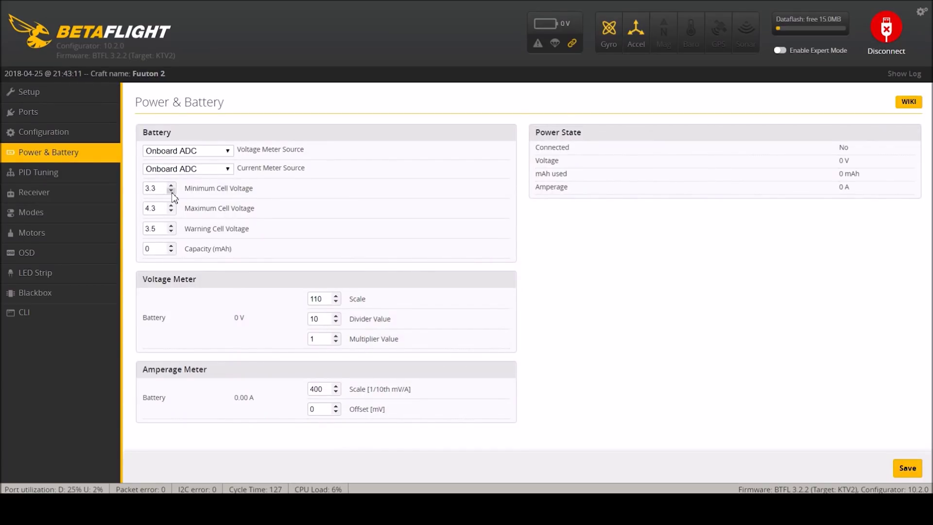
{"action": "left_click", "coordinate": [171, 232]}
{"action": "left_click", "coordinate": [171, 231]}
{"action": "left_click", "coordinate": [905, 467]}
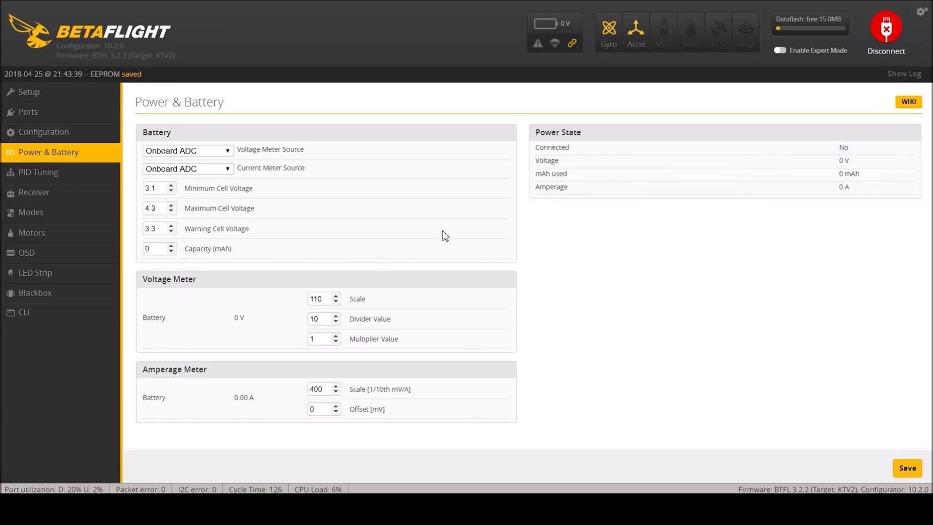
- Set the Super Rate for both roll and pitch to 0.75 in the PID tuning and save
{"action": "left_click", "coordinate": [39, 172]}
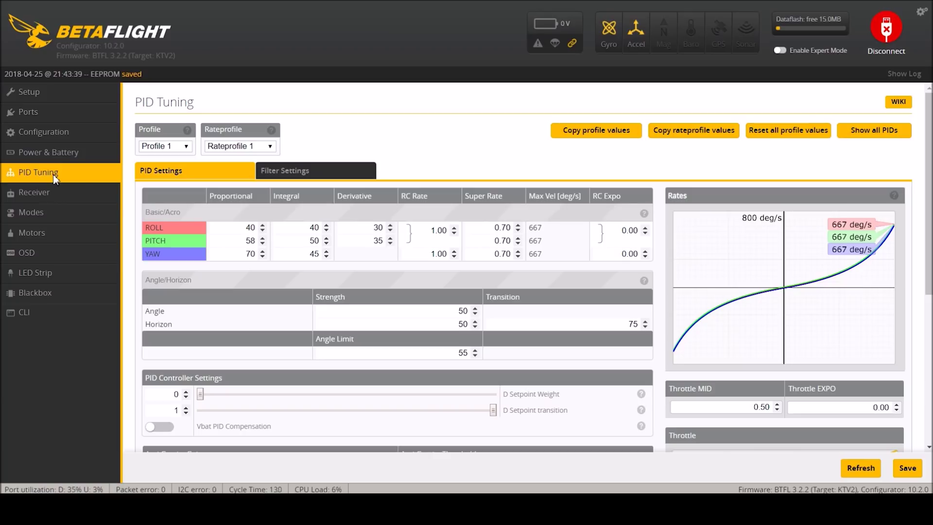
{"action": "double_click", "coordinate": [493, 227]}
{"action": "type", "text": ".75"}
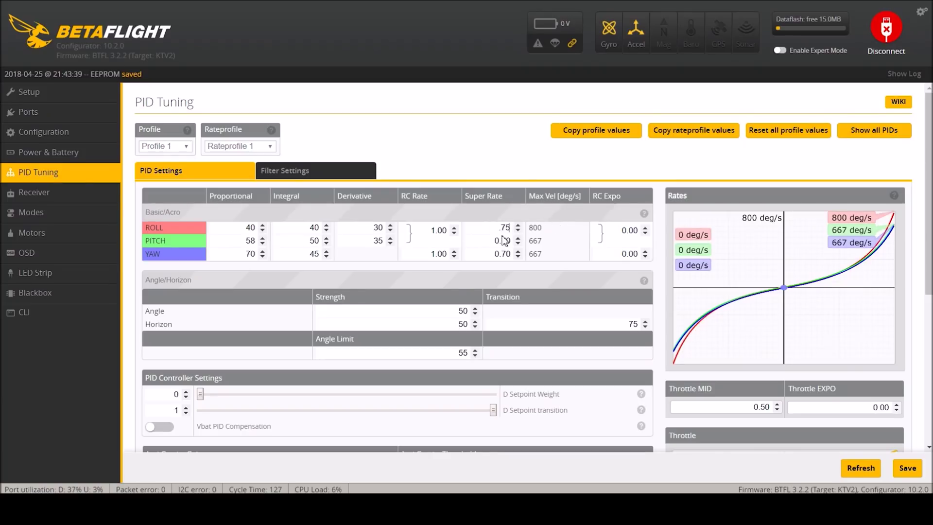
{"action": "double_click", "coordinate": [498, 240]}
{"action": "key", "text": "BackSpace"}
{"action": "type", "text": ".75"}
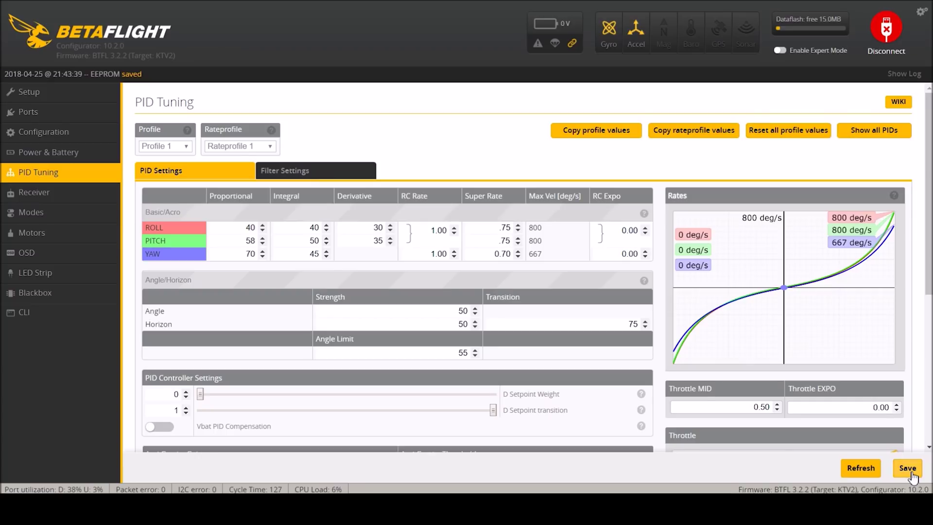
{"action": "left_click", "coordinate": [907, 468]}
- Switch the D-Term lowpass filter to PT1, disable gyro notch filters 1 and 2, and save the filter settings
{"action": "left_click", "coordinate": [305, 173]}
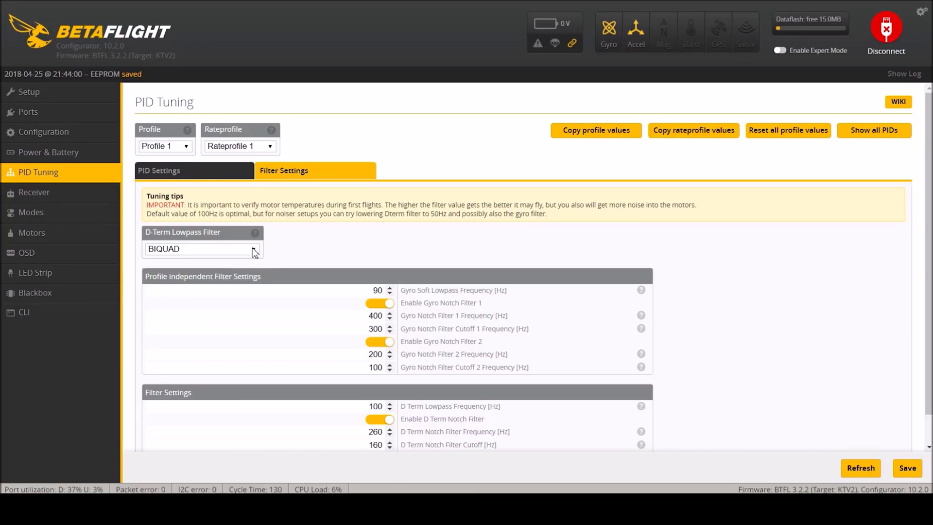
{"action": "left_click", "coordinate": [243, 263]}
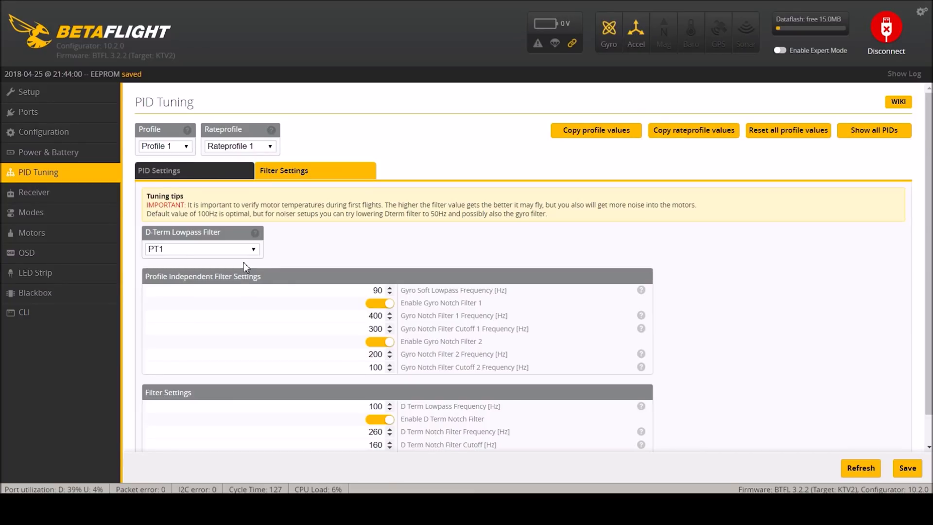
{"action": "left_click", "coordinate": [388, 303]}
{"action": "left_click", "coordinate": [386, 341]}
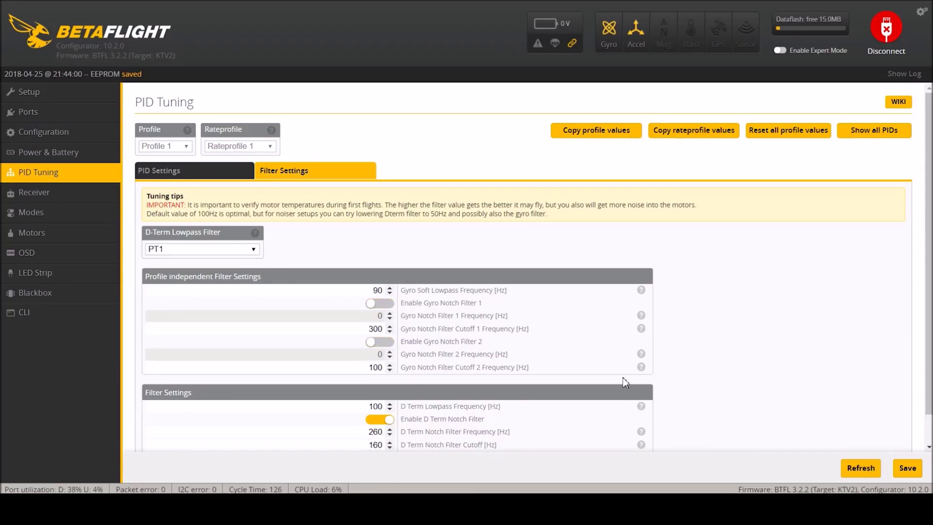
{"action": "left_click", "coordinate": [906, 469]}
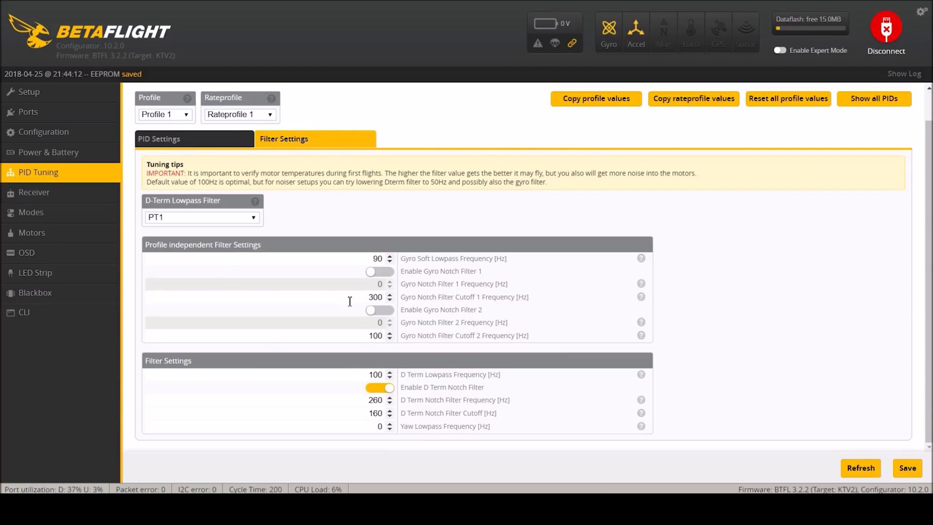
- Change the receiver's channel map to TAER1234 and save it
{"action": "left_click", "coordinate": [47, 196]}
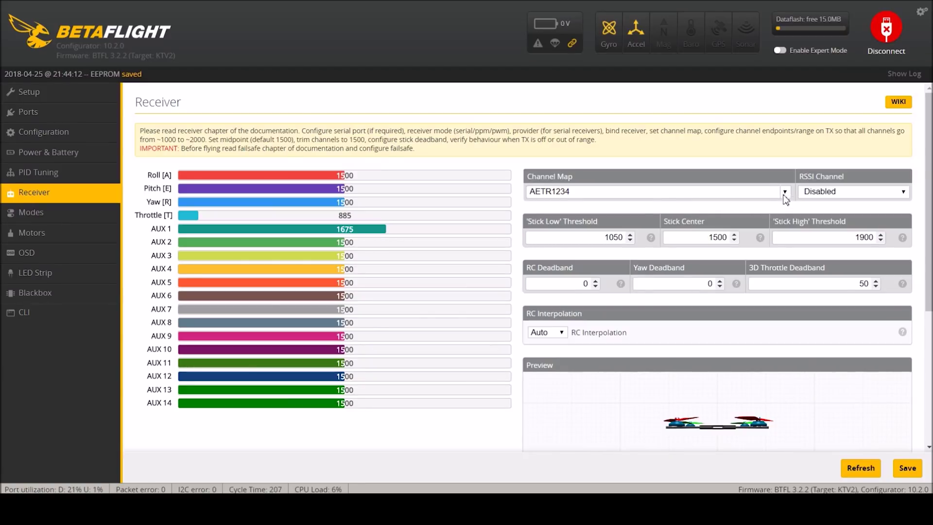
{"action": "key", "text": "ctrl+a"}
{"action": "type", "text": "TAER1234"}
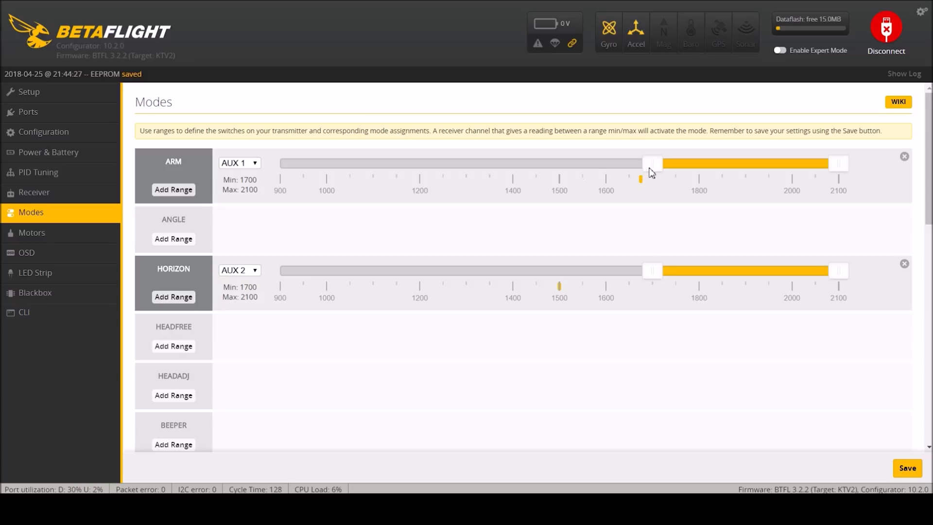
- Set the ARM mode's minimum to 1650 and add an ANGLE range on AUX 2 from 900 to 1300
{"action": "left_click_drag", "start_coordinate": [651, 173], "coordinate": [622, 174]}
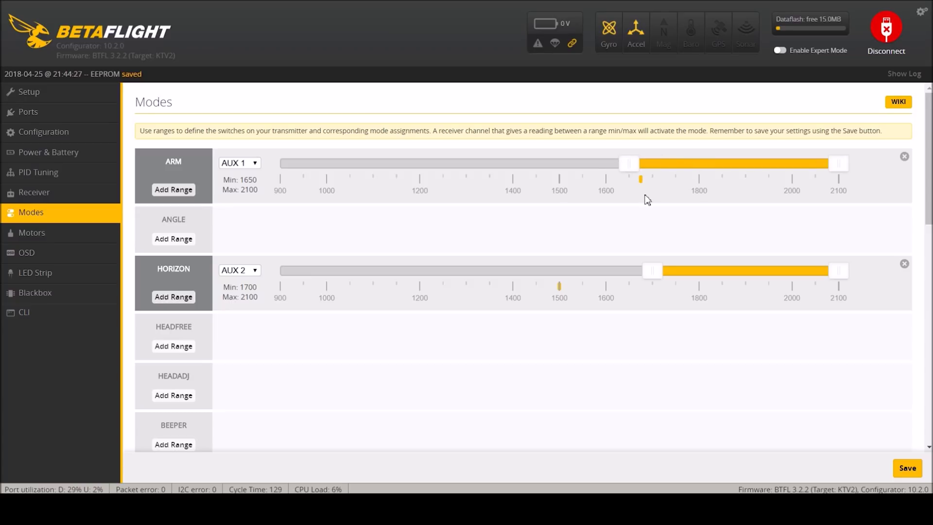
{"action": "left_click", "coordinate": [182, 243]}
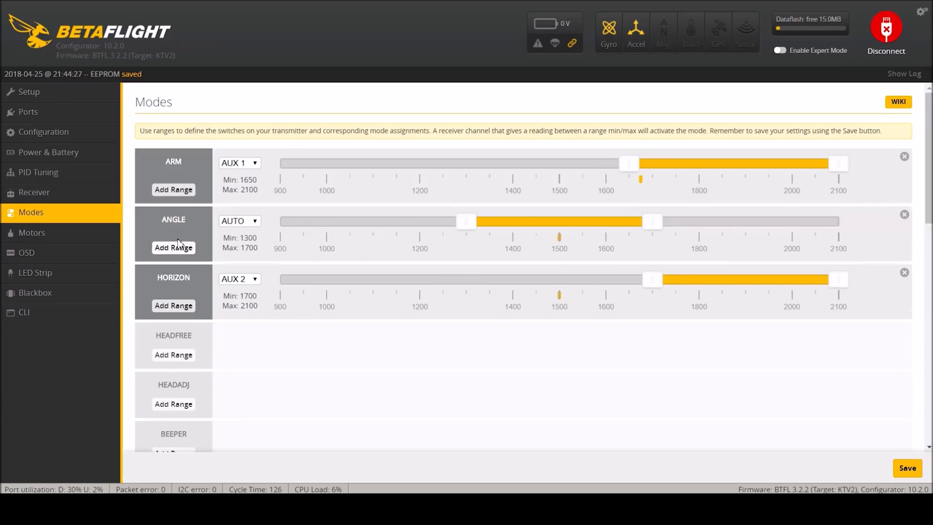
{"action": "left_click", "coordinate": [258, 221]}
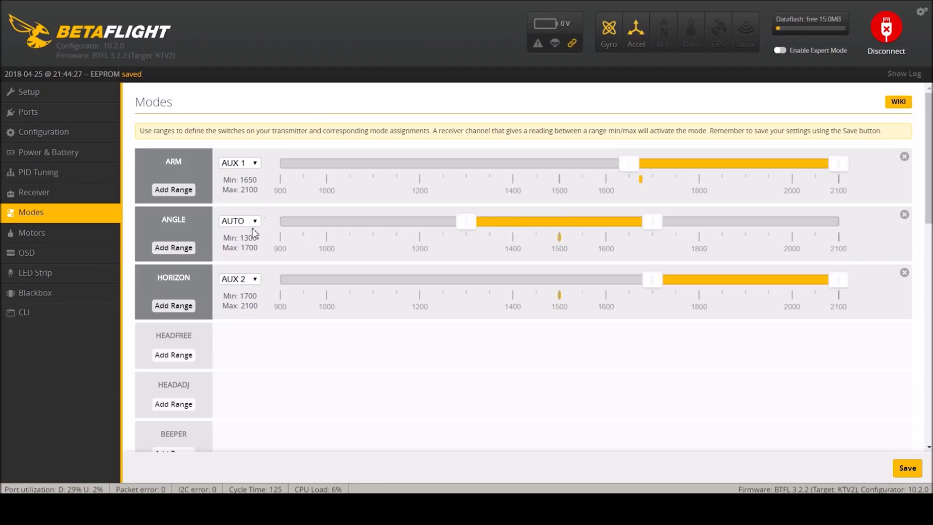
{"action": "left_click", "coordinate": [246, 251]}
{"action": "left_click_drag", "start_coordinate": [511, 218], "coordinate": [238, 209]}
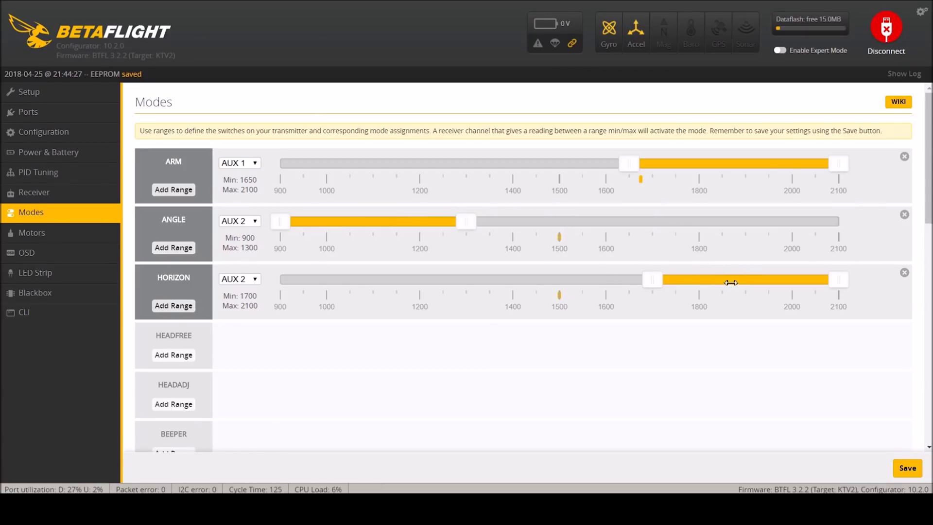
- Move the HORIZON range to 1275–1675 and add a BEEPER range on AUX 3 from 1700 to 2100
{"action": "left_click_drag", "start_coordinate": [728, 279], "coordinate": [536, 278]}
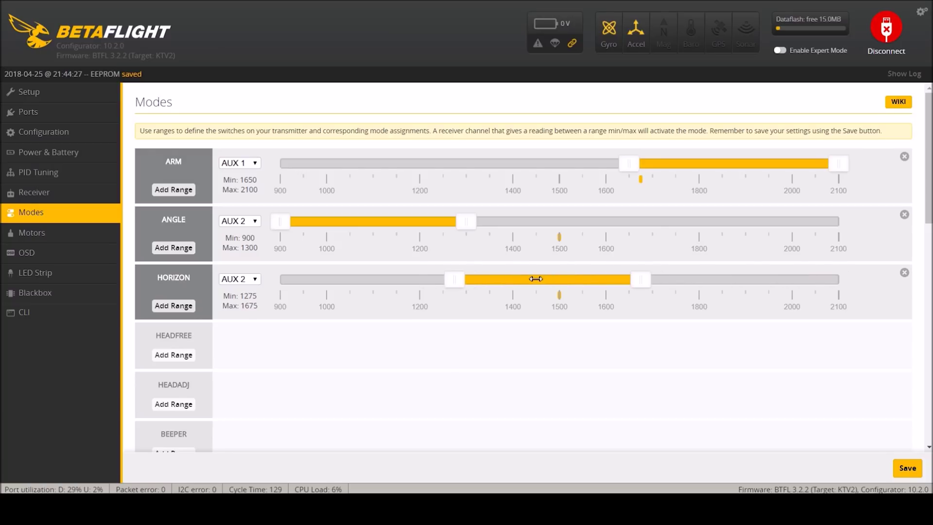
{"action": "scroll", "coordinate": [181, 312], "scroll_direction": "down", "scroll_amount": 3}
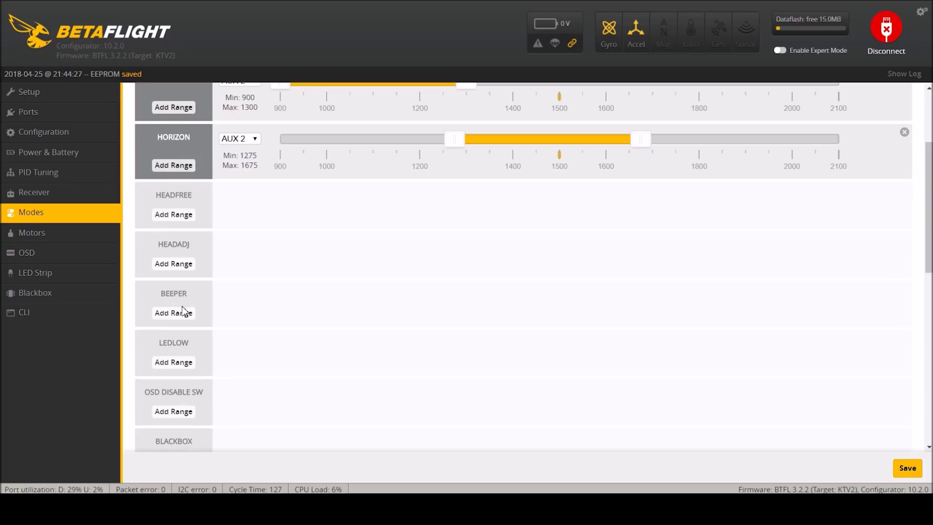
{"action": "left_click", "coordinate": [175, 320]}
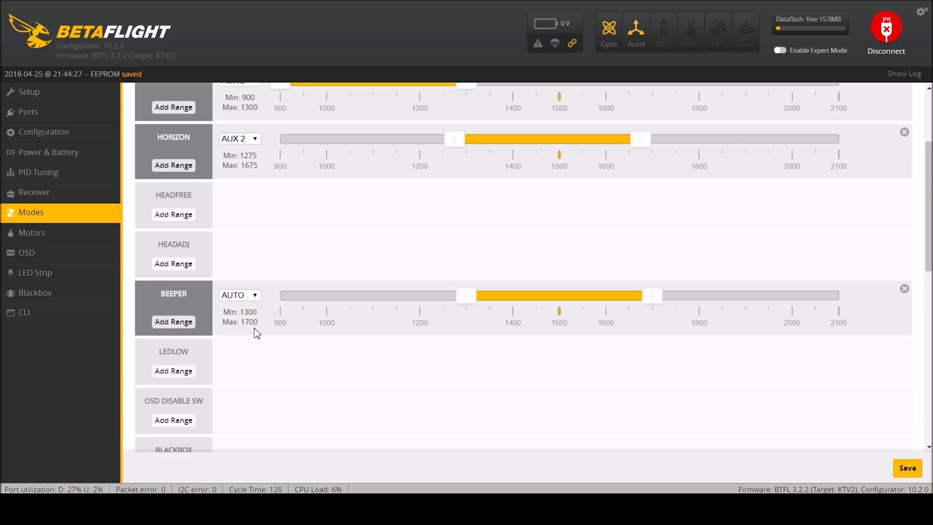
{"action": "left_click_drag", "start_coordinate": [538, 294], "coordinate": [854, 294]}
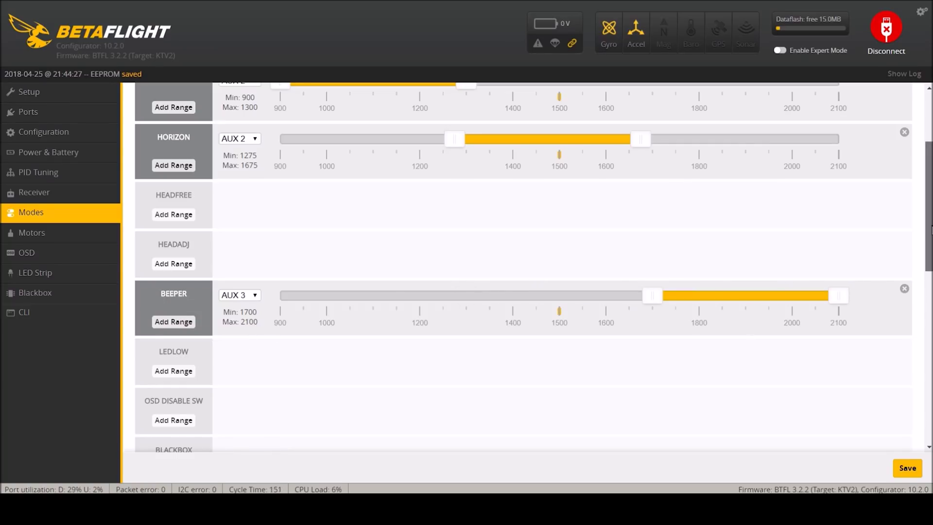
- Add an AIR MODE range on AUX 2 from 1300 to 2100
{"action": "scroll", "coordinate": [396, 293], "scroll_direction": "down", "scroll_amount": 6}
{"action": "left_click", "coordinate": [172, 287]}
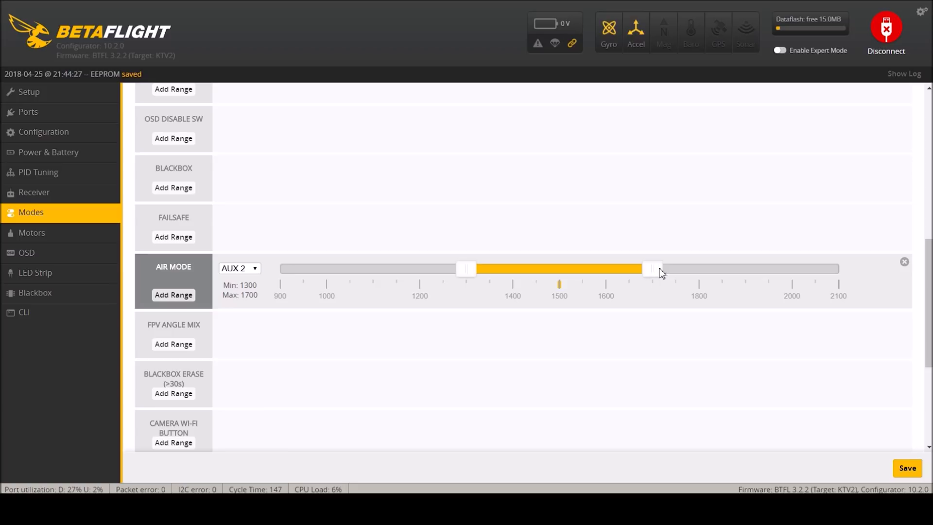
{"action": "left_click_drag", "start_coordinate": [662, 273], "coordinate": [906, 263]}
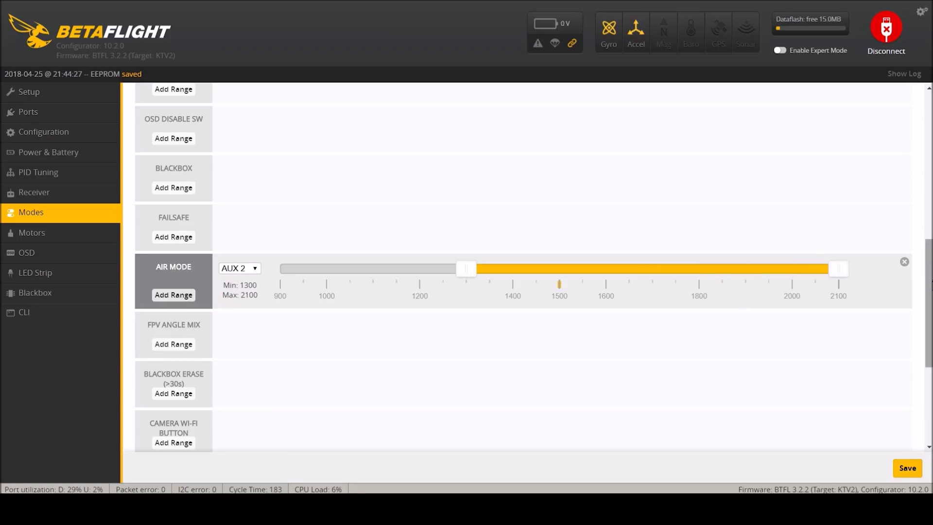
- Review the assigned mode ranges and add a FLIP OVER AFTER CRASH range on AUX 4 from 1700 to 2100
{"action": "left_click_drag", "start_coordinate": [928, 303], "coordinate": [928, 157]}
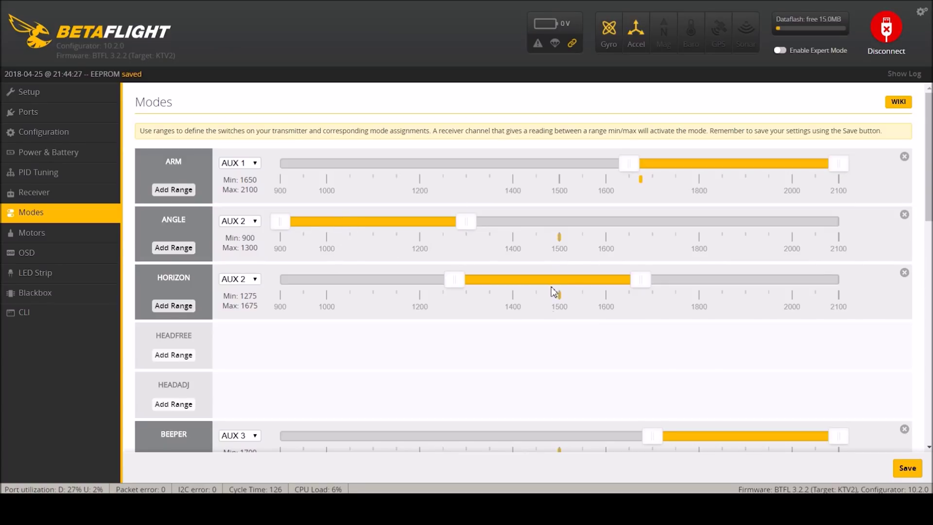
{"action": "left_click_drag", "start_coordinate": [927, 216], "coordinate": [927, 243]}
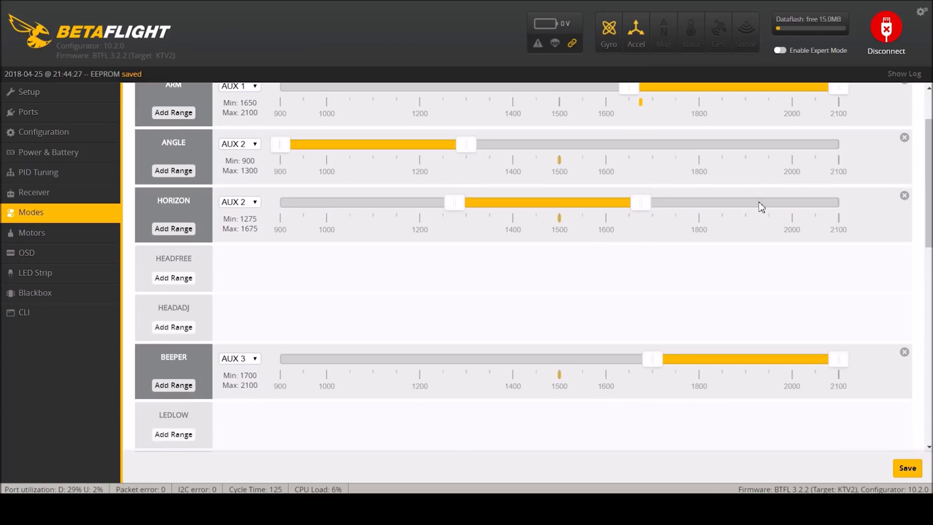
{"action": "left_click_drag", "start_coordinate": [927, 184], "coordinate": [930, 369]}
{"action": "left_click", "coordinate": [182, 375]}
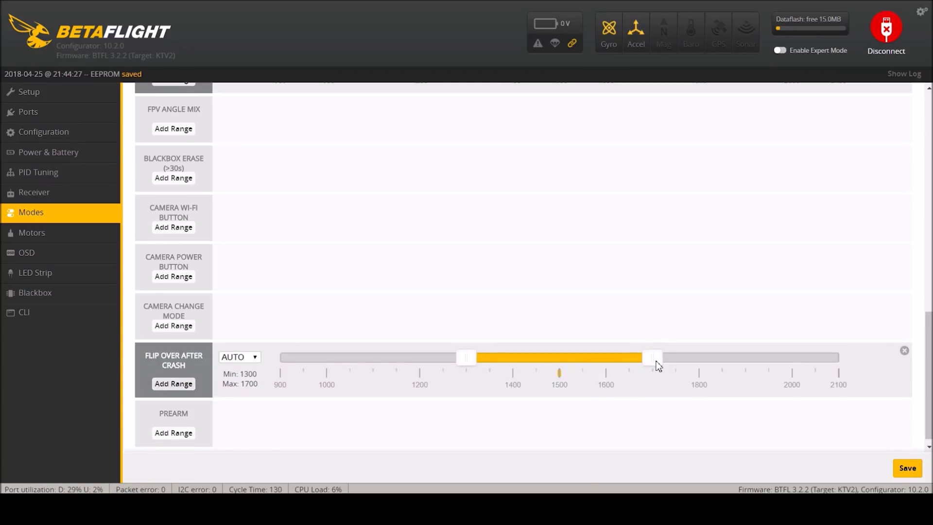
{"action": "left_click_drag", "start_coordinate": [573, 357], "coordinate": [750, 357]}
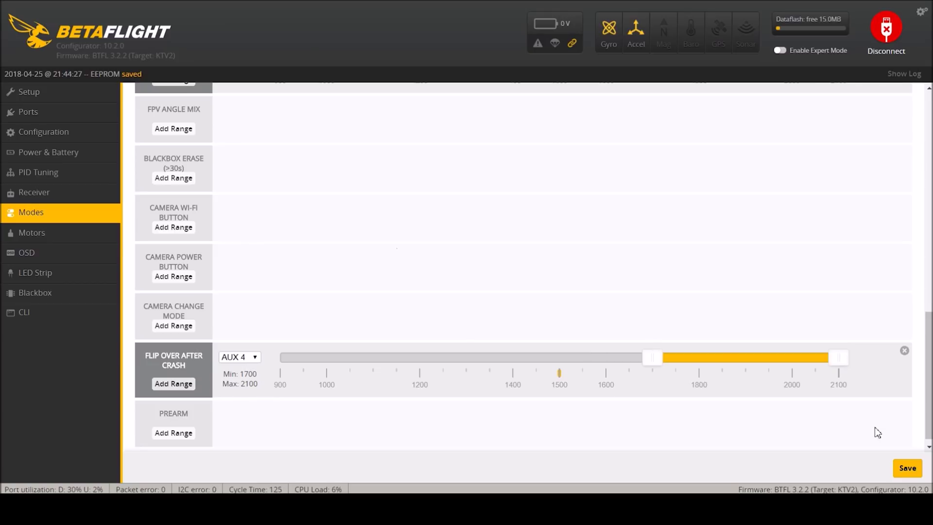
- Save the flight mode ranges and open the OSD settings
{"action": "left_click", "coordinate": [907, 468]}
{"action": "left_click", "coordinate": [32, 232]}
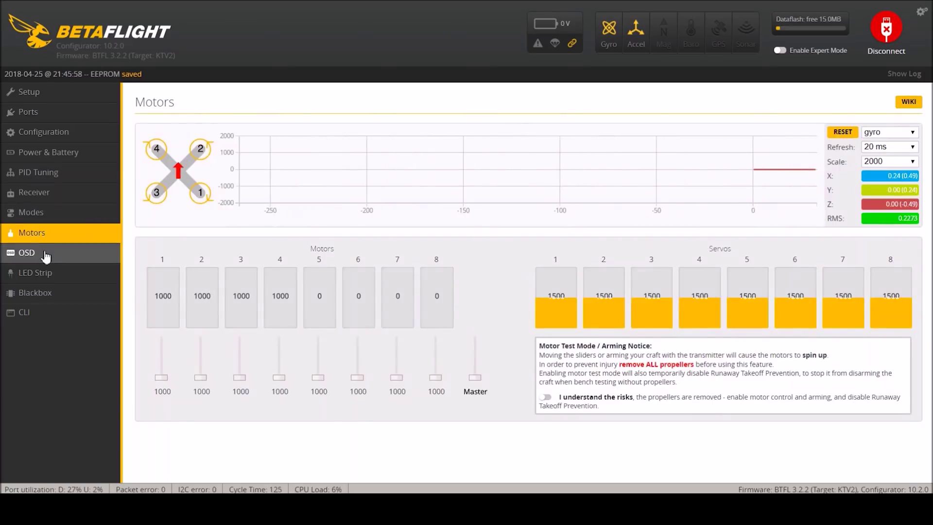
{"action": "left_click", "coordinate": [44, 253]}
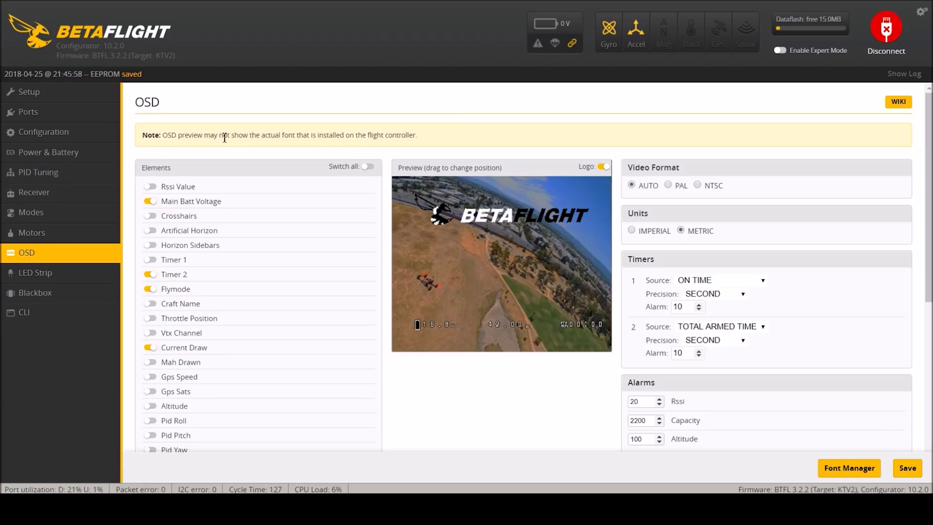
- Enable the Timer 1 OSD element and place it directly above Timer 2 in the preview
{"action": "left_click", "coordinate": [152, 260]}
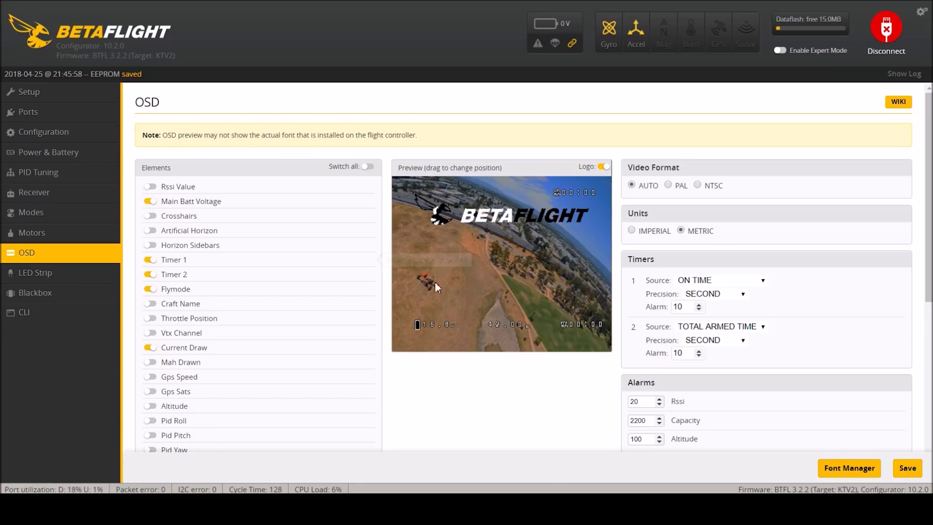
{"action": "left_click_drag", "start_coordinate": [564, 310], "coordinate": [564, 311]}
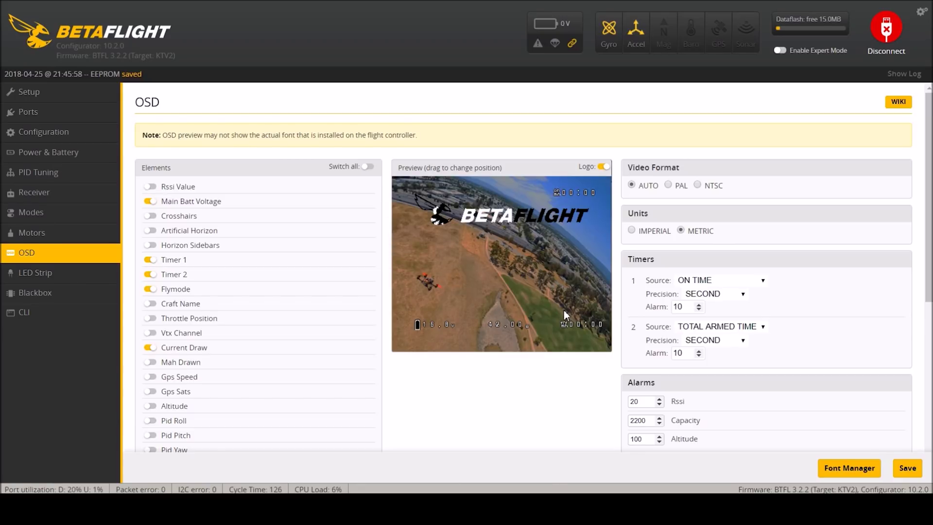
- Enable the Craft Name element, placed at the bottom centre of the OSD preview, and turn off Current Draw
{"action": "left_click", "coordinate": [151, 303]}
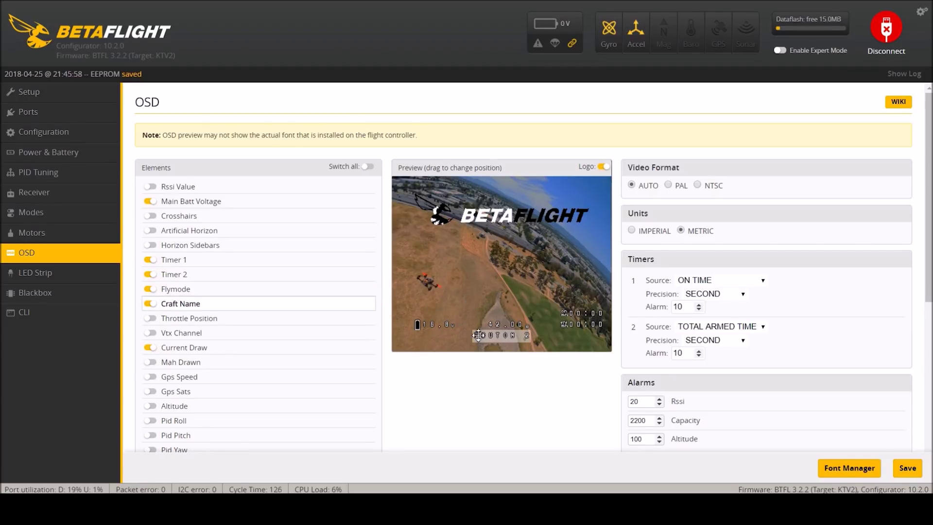
{"action": "left_click", "coordinate": [150, 348]}
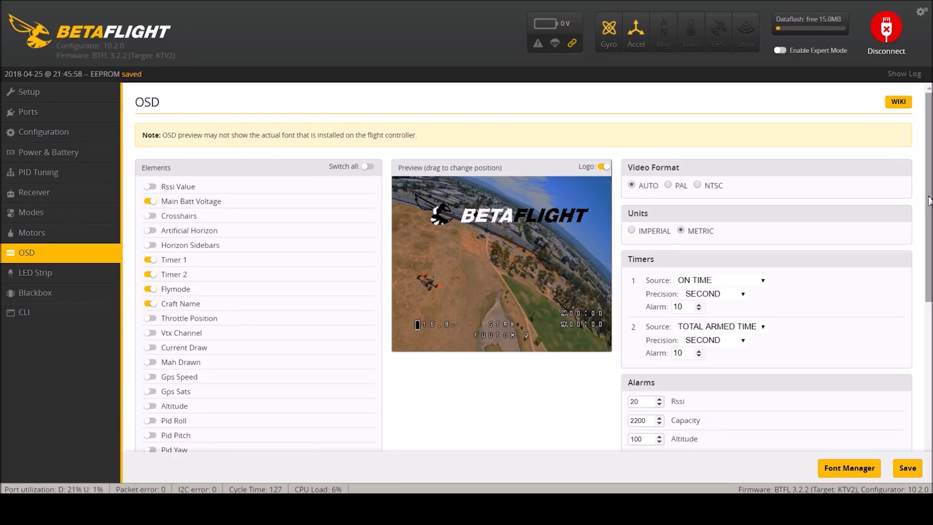
- Enable the Warnings and Avg Cell Voltage OSD elements and place the cell voltage below the main battery voltage
{"action": "left_click_drag", "start_coordinate": [929, 200], "coordinate": [931, 327]}
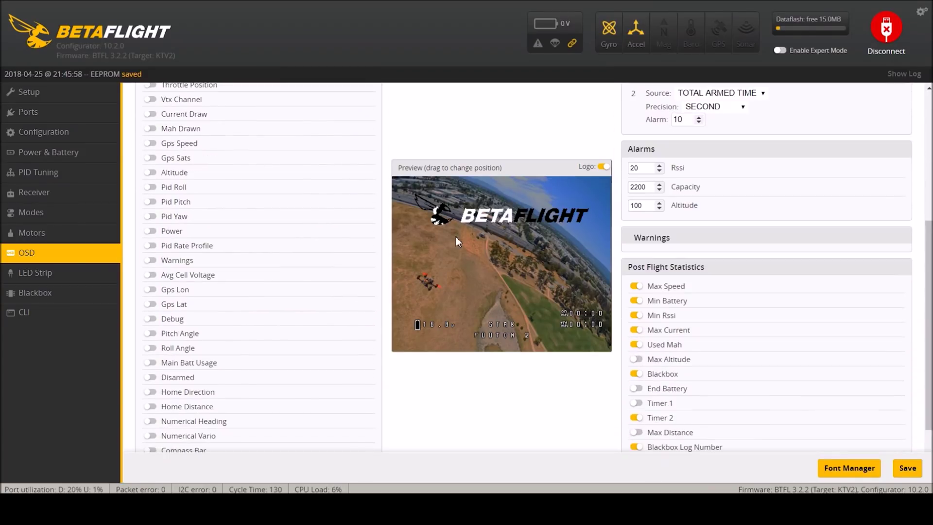
{"action": "left_click", "coordinate": [150, 261]}
{"action": "left_click", "coordinate": [151, 275]}
{"action": "left_click_drag", "start_coordinate": [507, 201], "coordinate": [419, 336]}
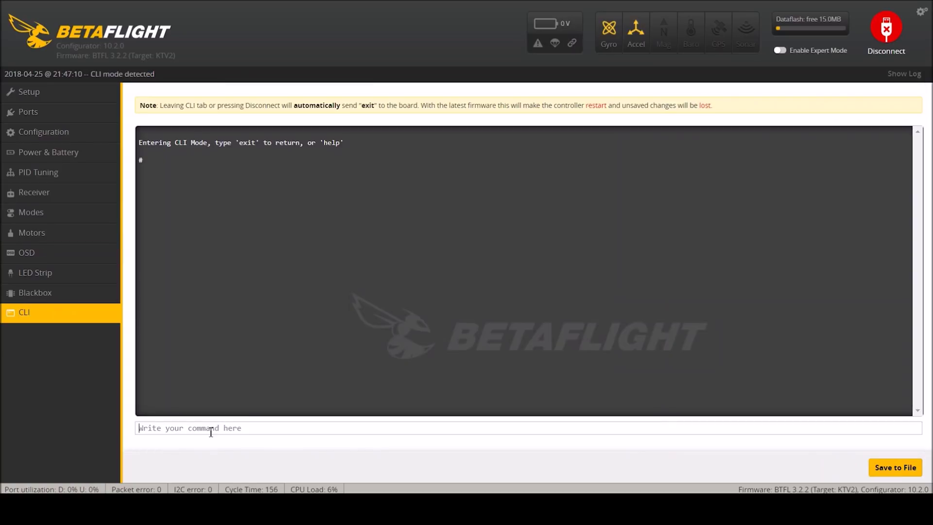
- Query the flight controller's firmware version with the version command in the CLI
{"action": "type", "text": "version"}
{"action": "key", "text": "Return"}
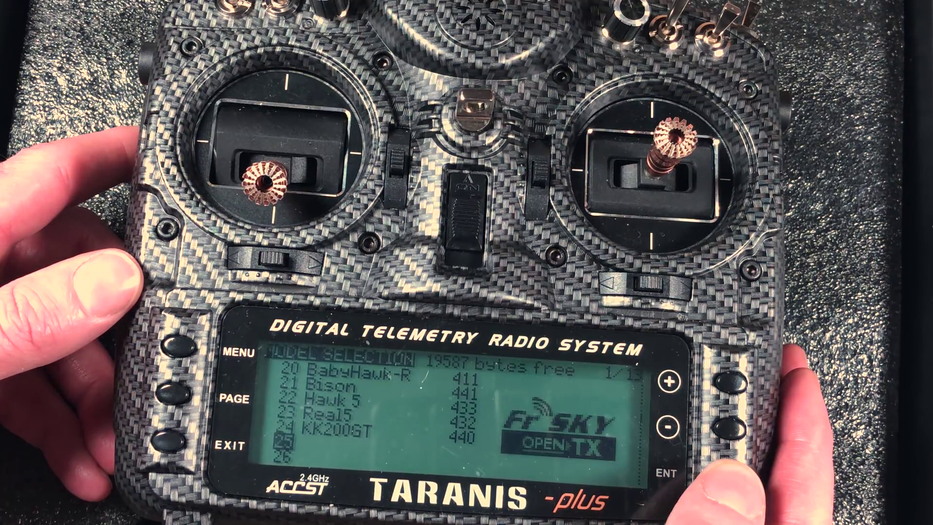
{"action": "key", "text": "Return"}
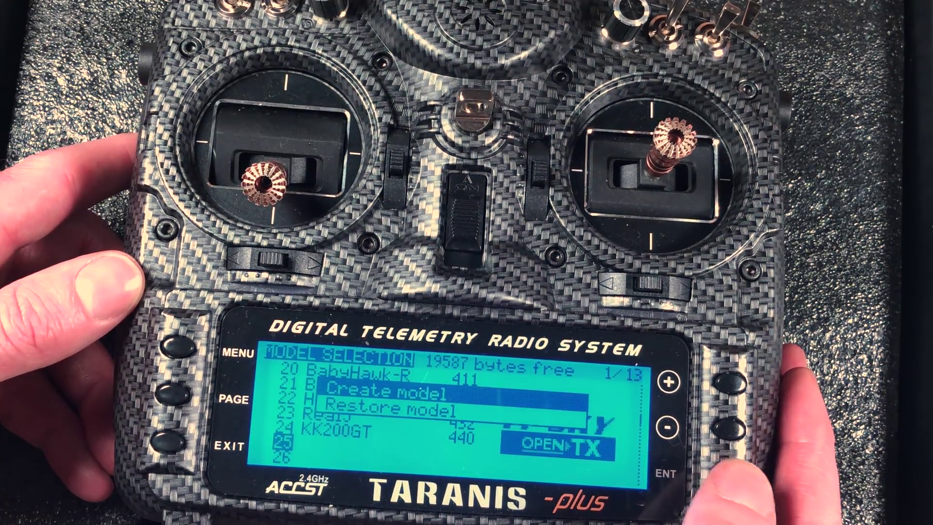